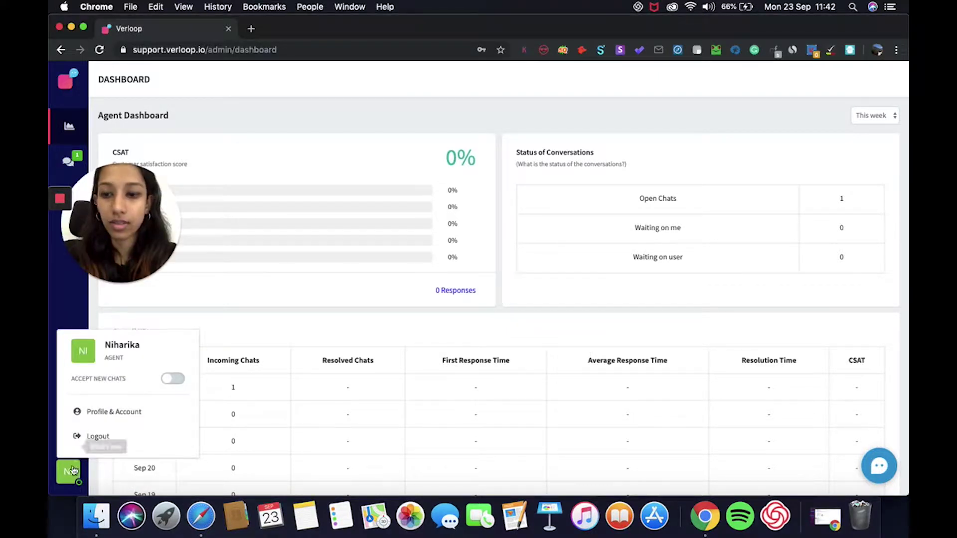
# Turn on accepting new chats for the agent's own account and close the profile options
pyautogui.click(71, 471)
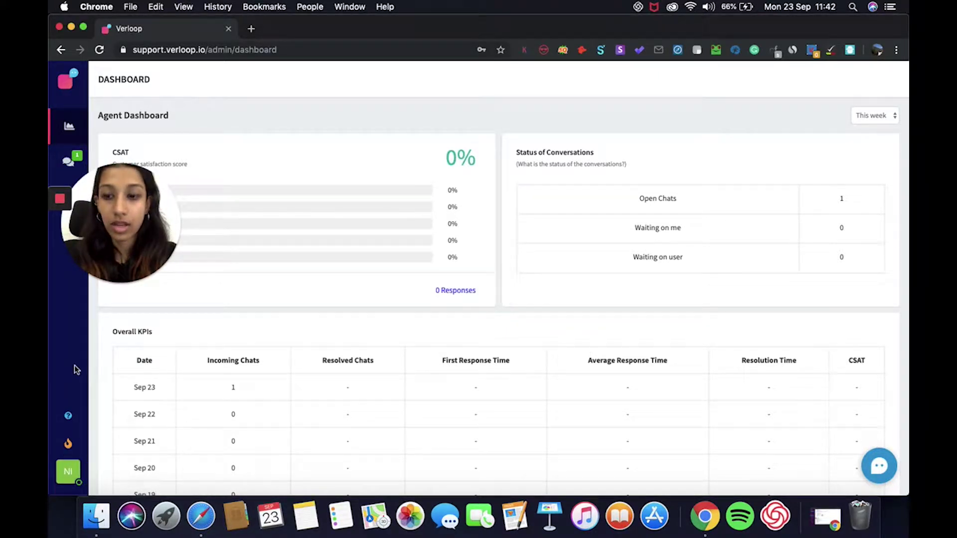
pyautogui.click(68, 471)
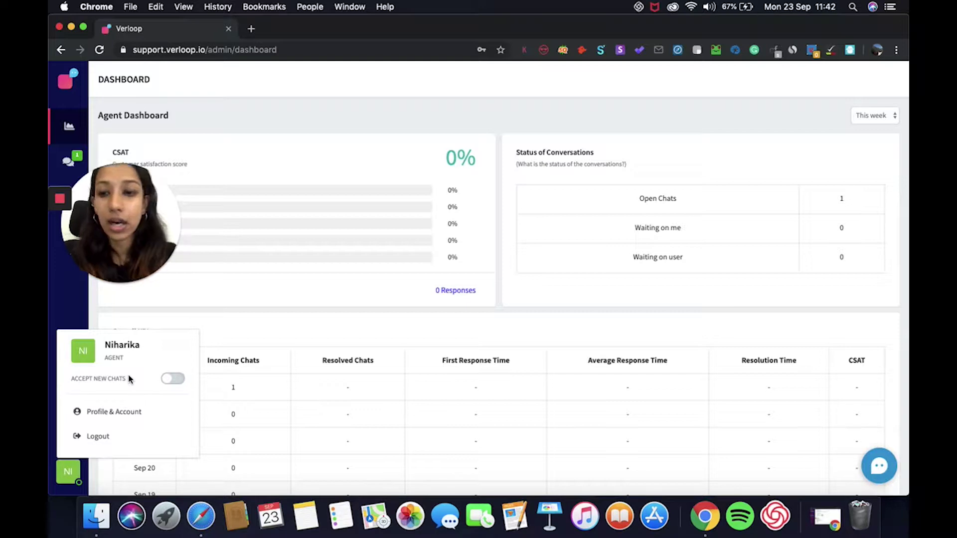
pyautogui.click(173, 380)
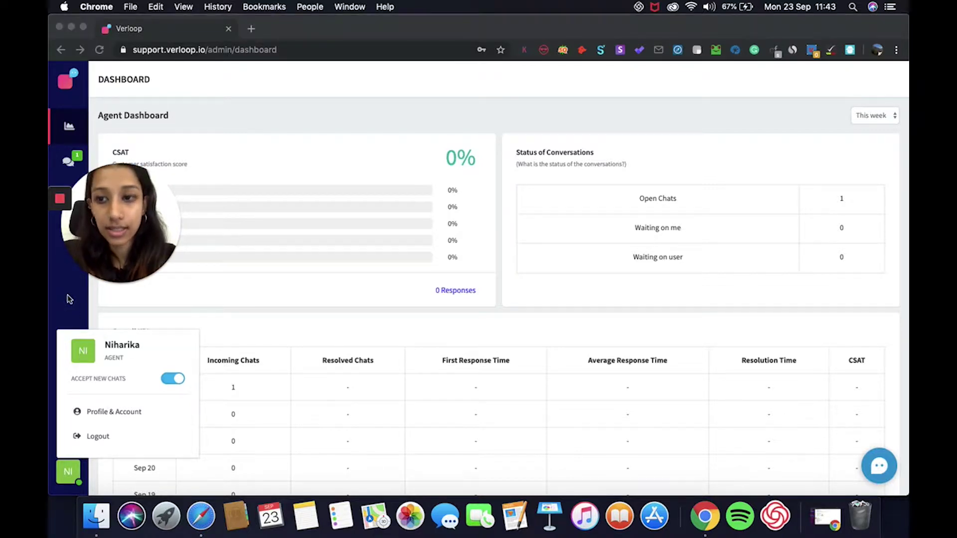
pyautogui.click(70, 479)
pyautogui.click(70, 474)
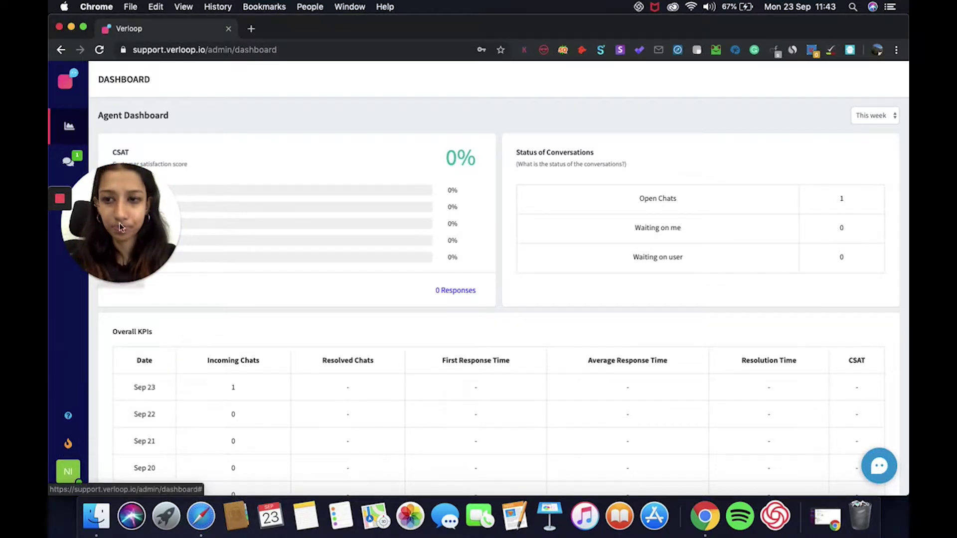
# Open the live chats and send the guest a greeting that introduces the agent and asks for the guest's name
pyautogui.moveTo(124, 204); pyautogui.dragTo(122, 343)
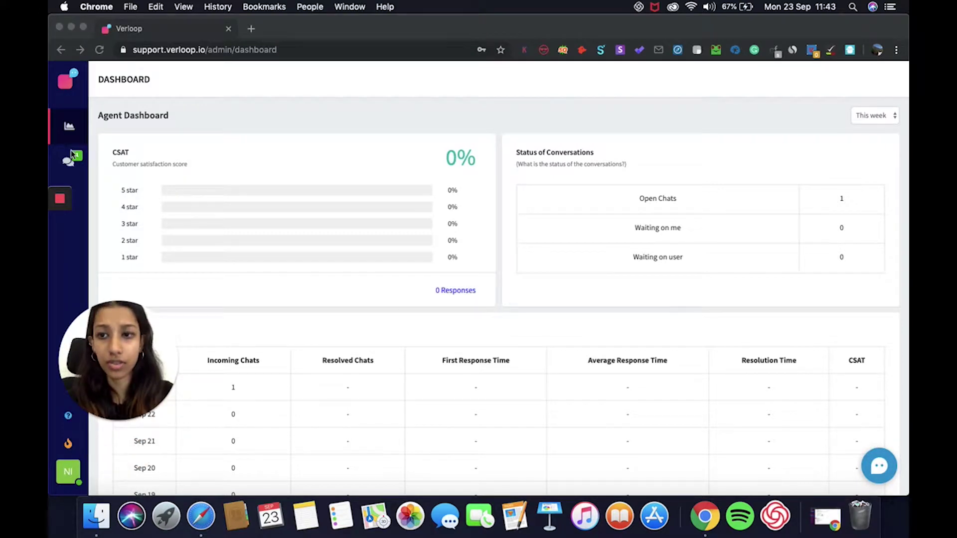
pyautogui.click(70, 166)
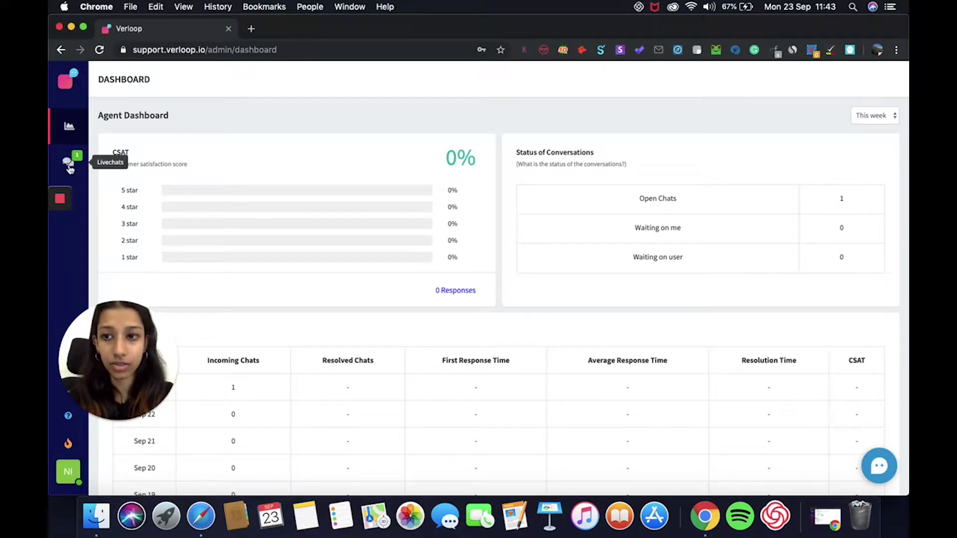
pyautogui.click(70, 169)
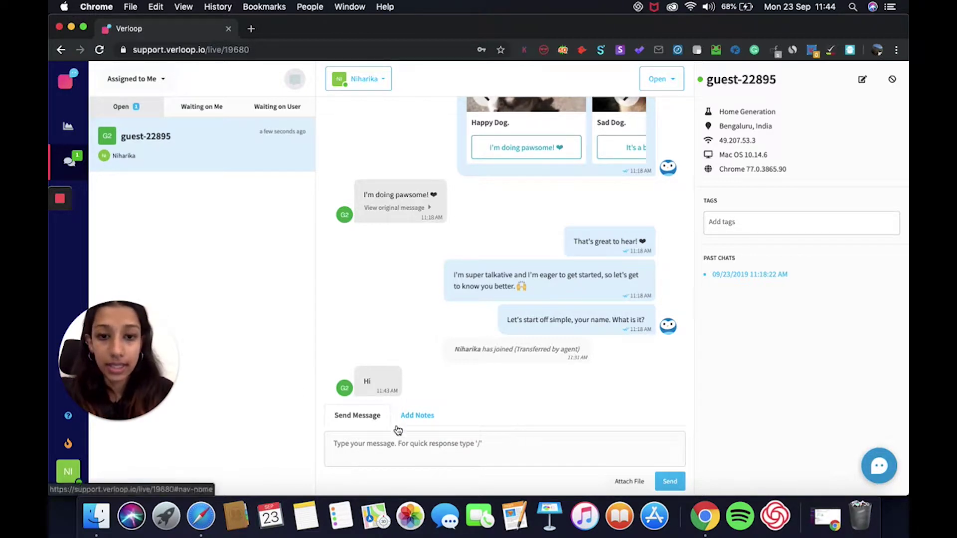
pyautogui.click(411, 448)
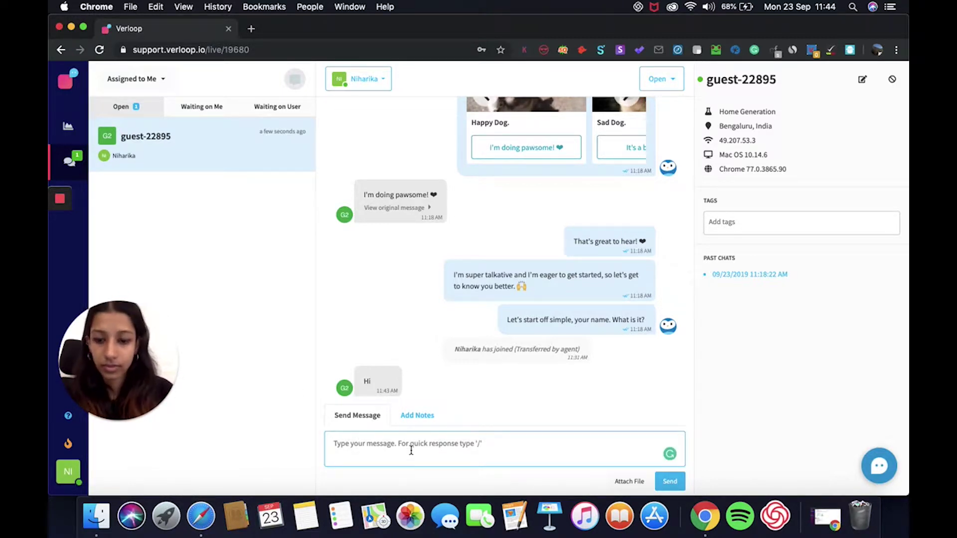
pyautogui.write('Hi')
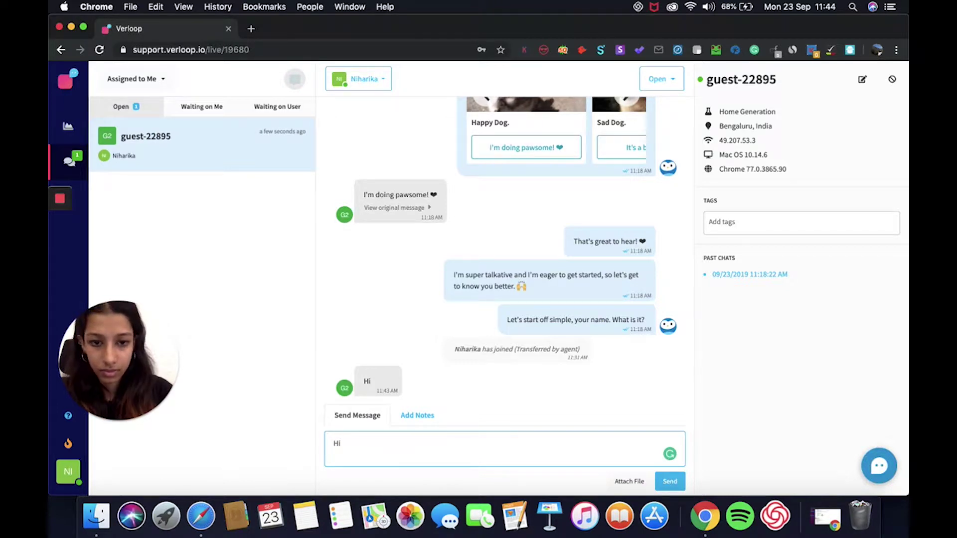
pyautogui.write(", I'm Sia, I'd love to know your name.")
pyautogui.click(677, 483)
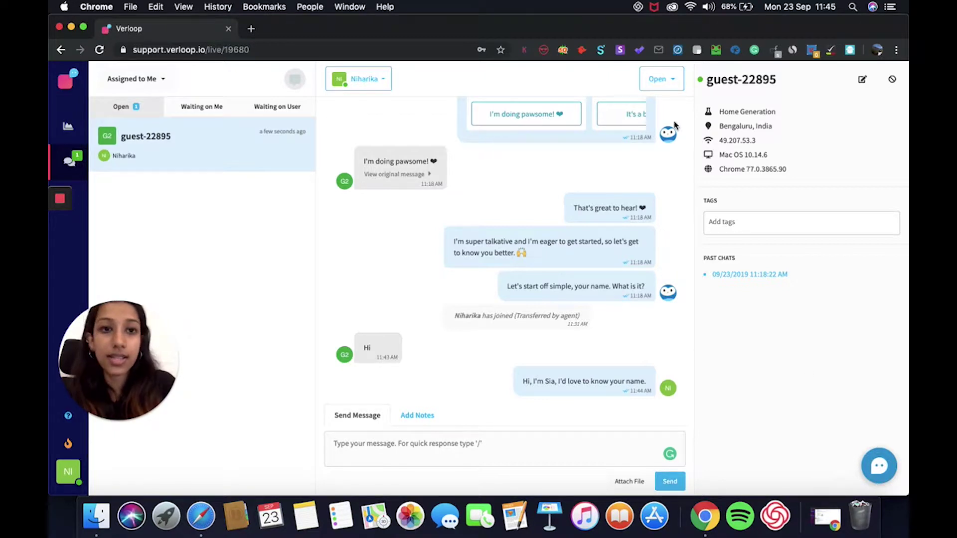
# Change the guest conversation's status to Waiting on Me with the comment "Fetching the required information for you."
pyautogui.click(672, 84)
pyautogui.click(673, 84)
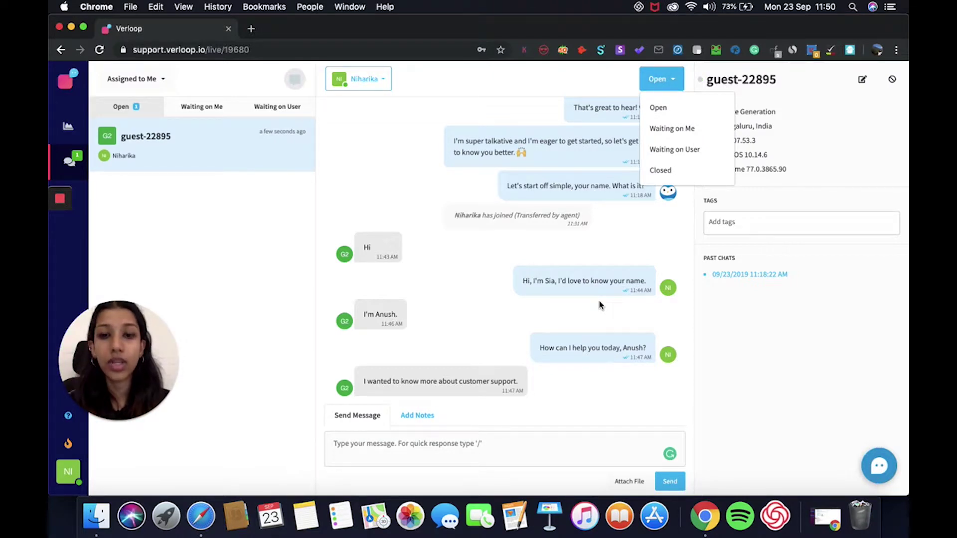
pyautogui.click(664, 278)
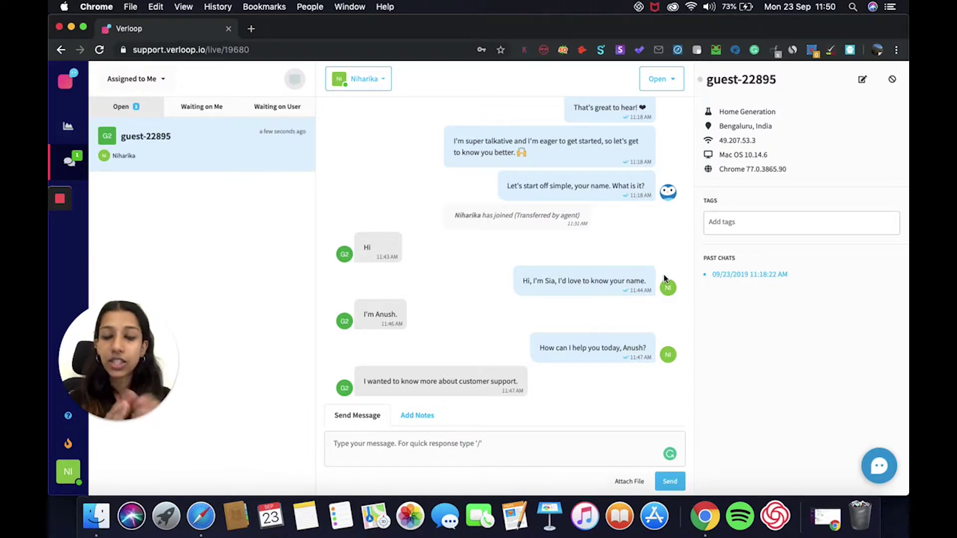
pyautogui.click(663, 81)
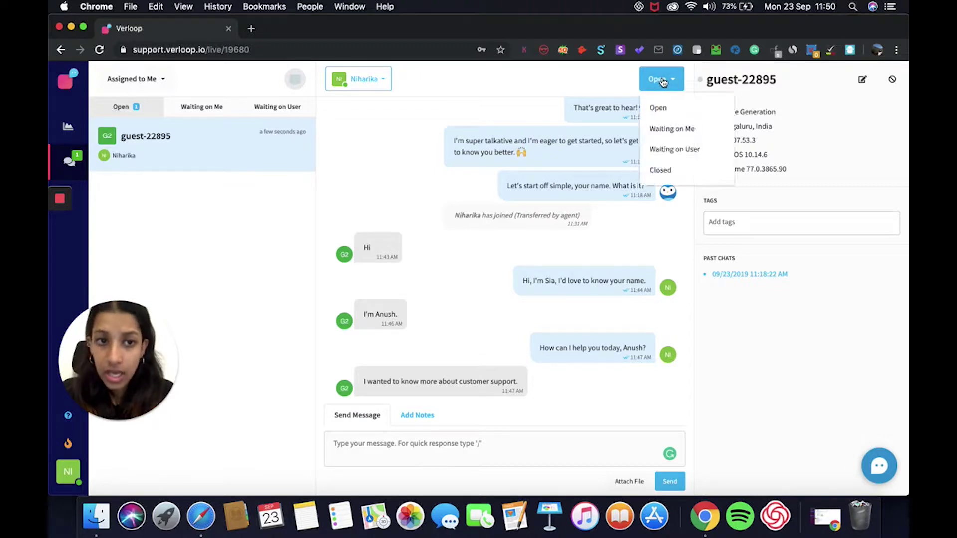
pyautogui.click(669, 128)
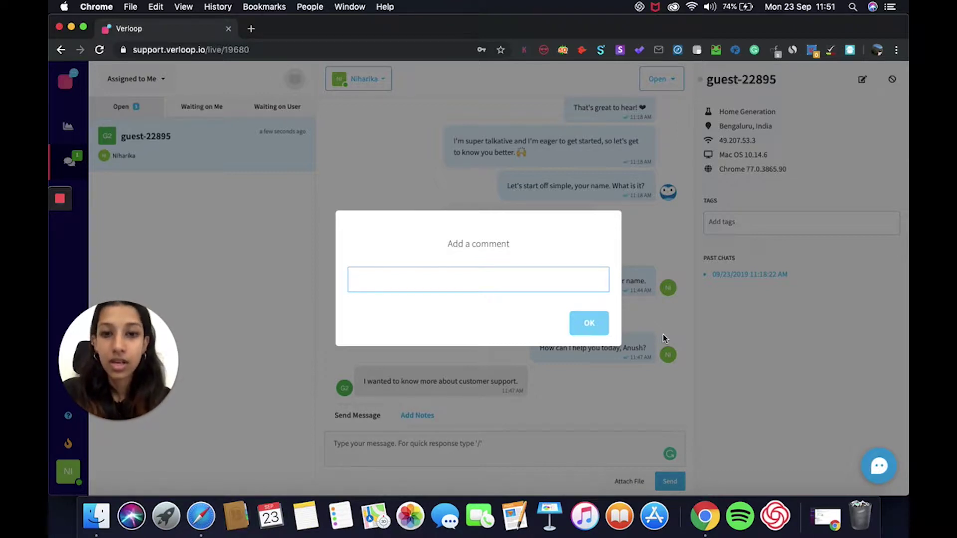
pyautogui.write('Fetching the required information for you.')
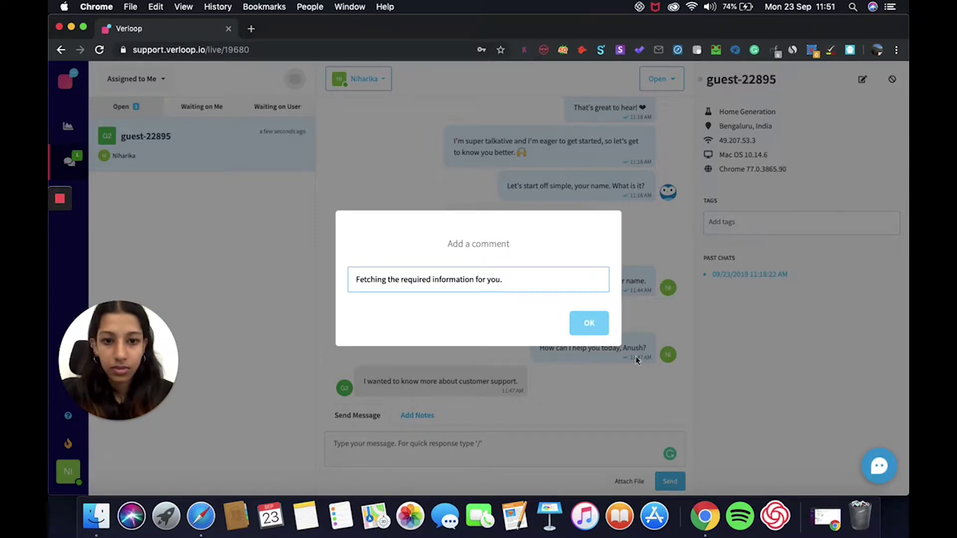
pyautogui.click(601, 327)
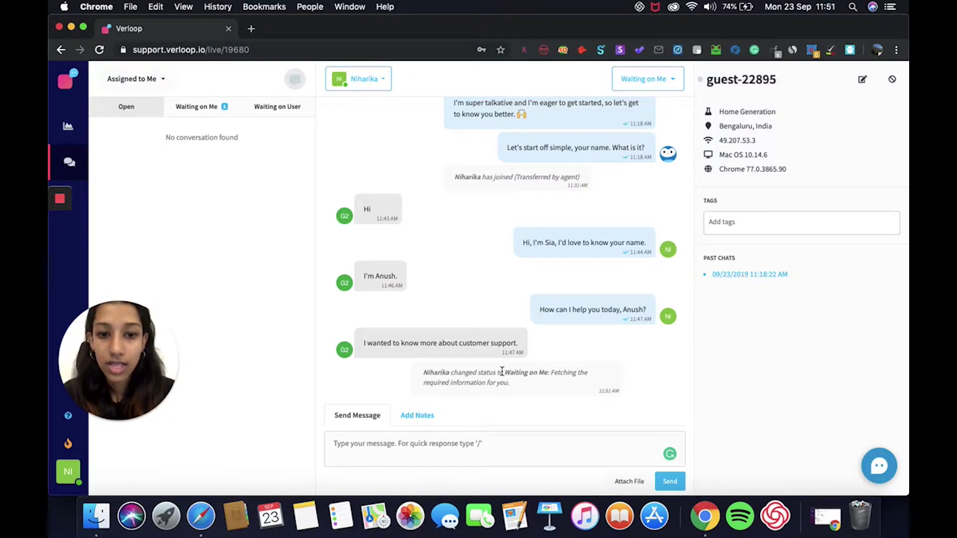
pyautogui.moveTo(502, 371); pyautogui.dragTo(548, 373)
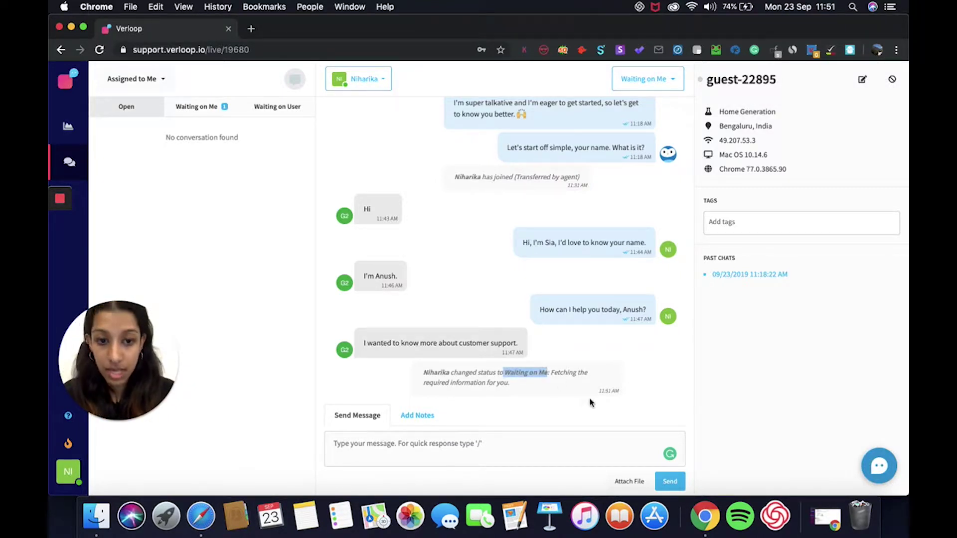
pyautogui.click(597, 404)
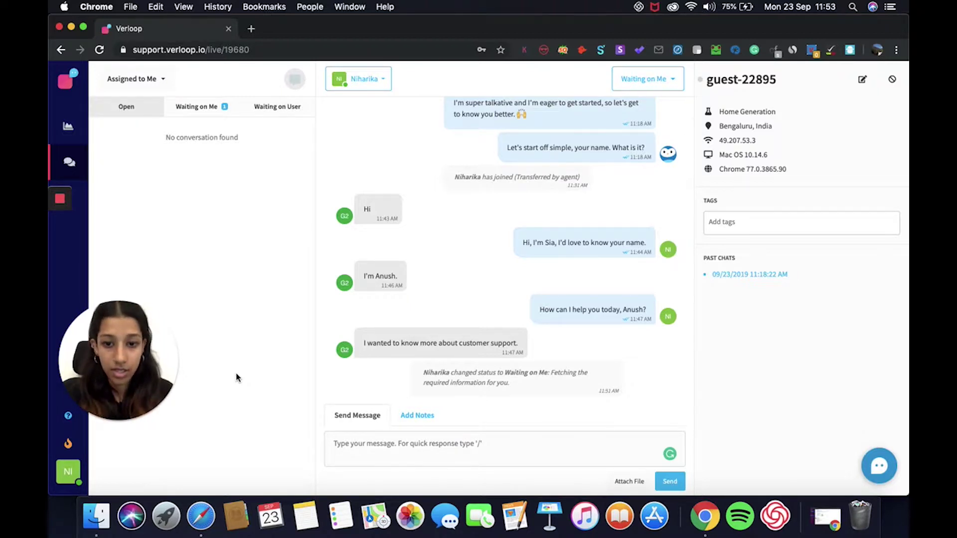
pyautogui.click(372, 453)
pyautogui.write('https://verloop.io/#support')
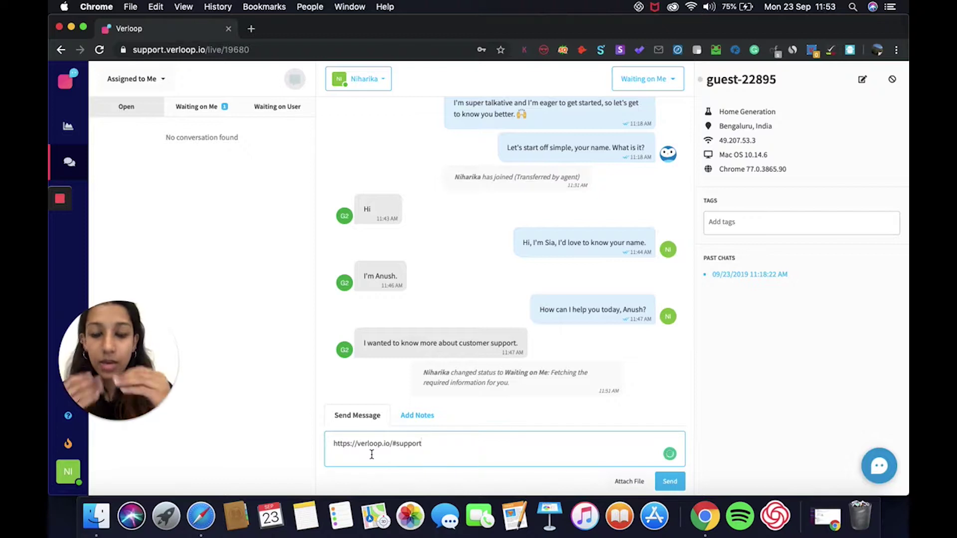
pyautogui.press('Return')
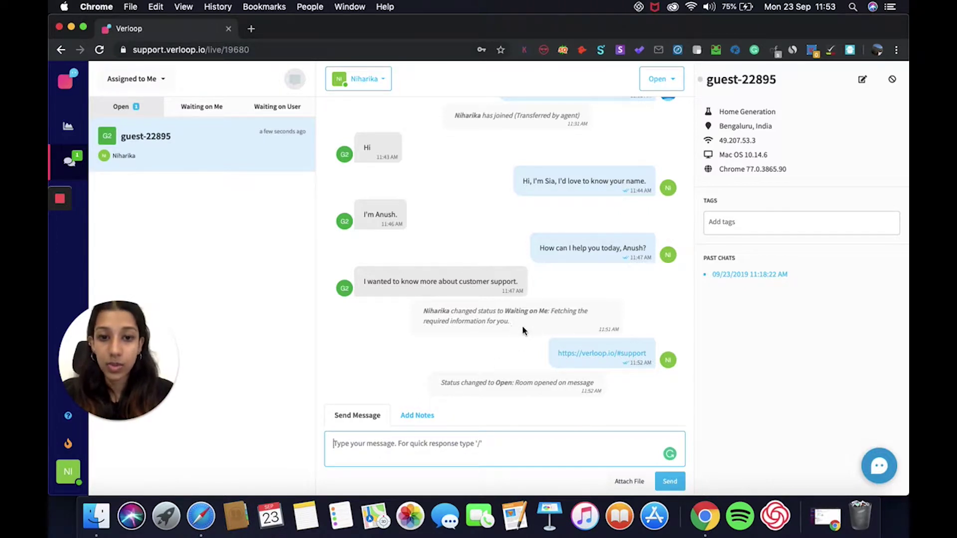
pyautogui.moveTo(504, 311); pyautogui.dragTo(547, 311)
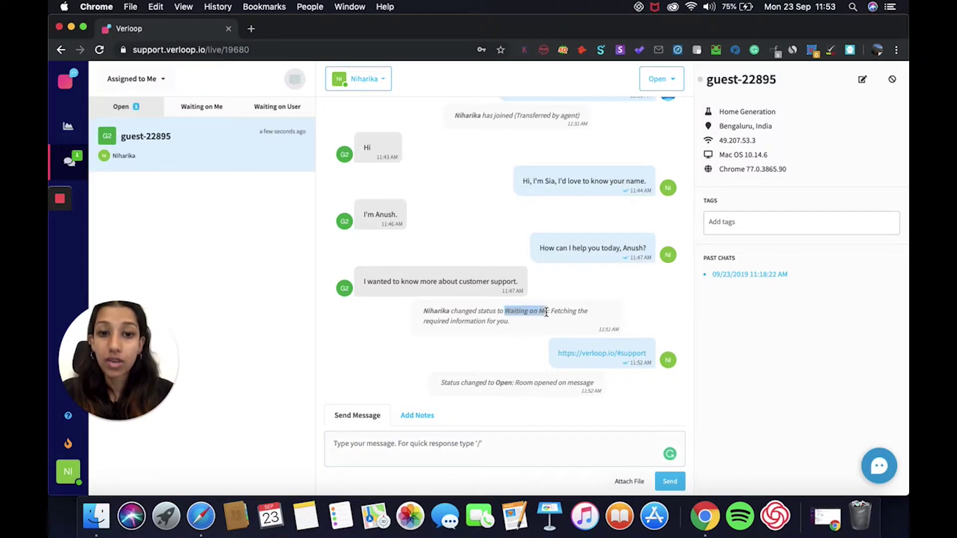
pyautogui.click(518, 351)
pyautogui.moveTo(495, 382); pyautogui.dragTo(512, 383)
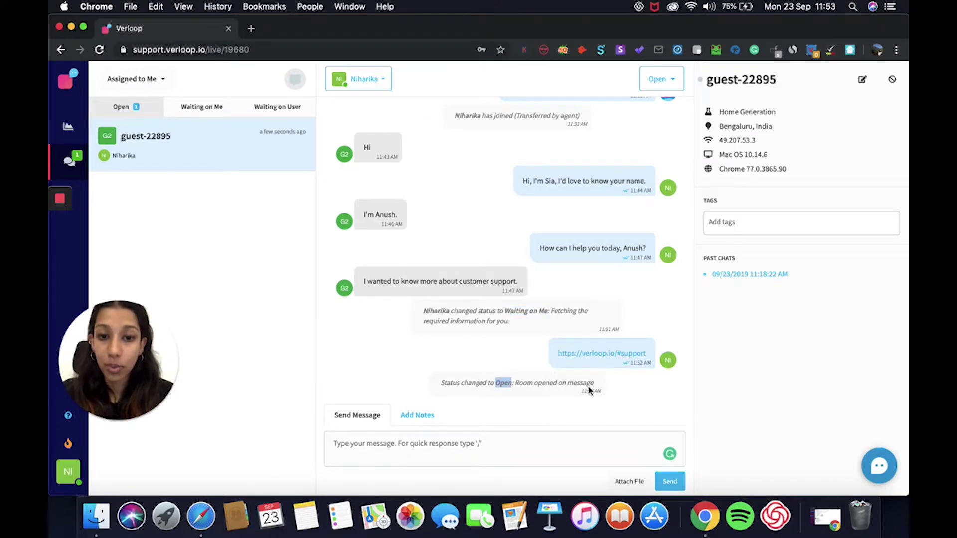
pyautogui.click(273, 412)
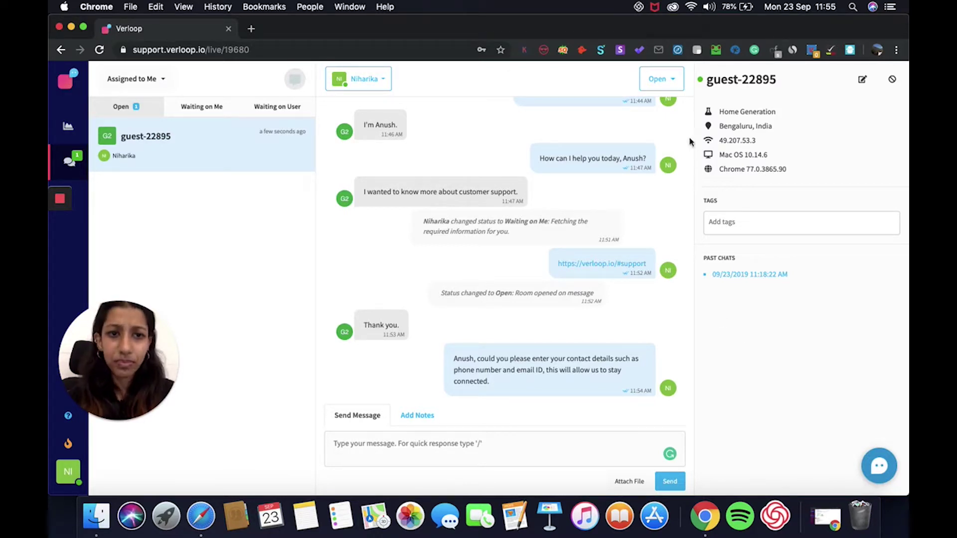
# Change the guest conversation's status to Waiting on User with the comment "Waiting for the required details."
pyautogui.click(670, 81)
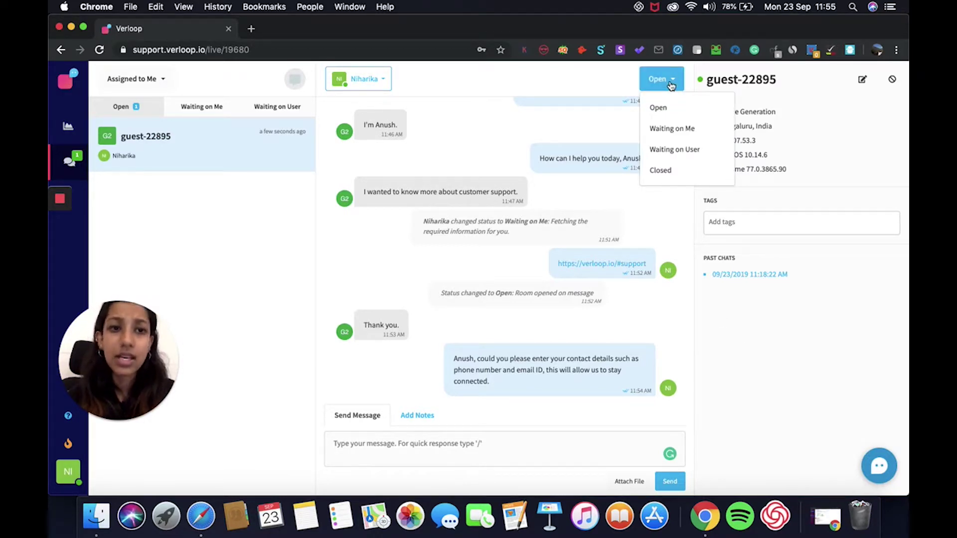
pyautogui.click(677, 151)
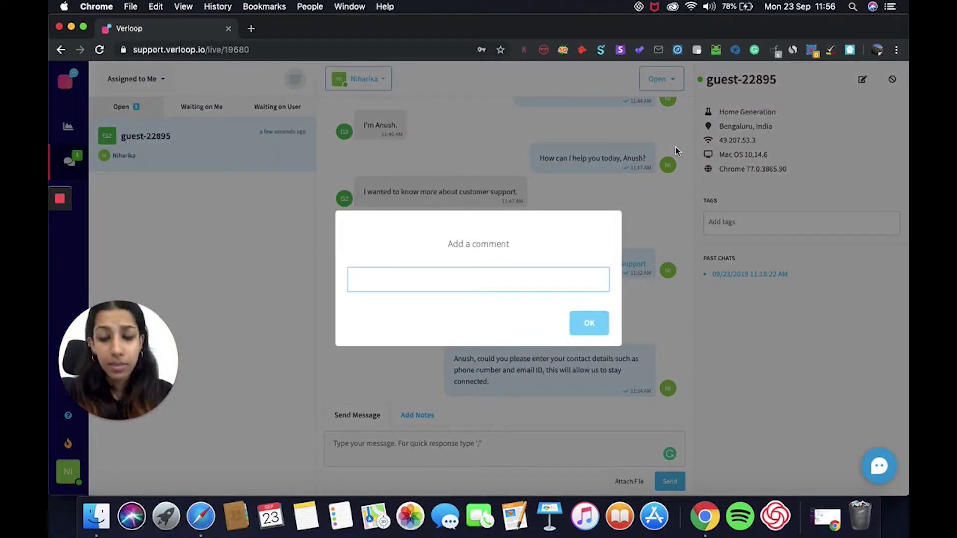
pyautogui.write('Wating')
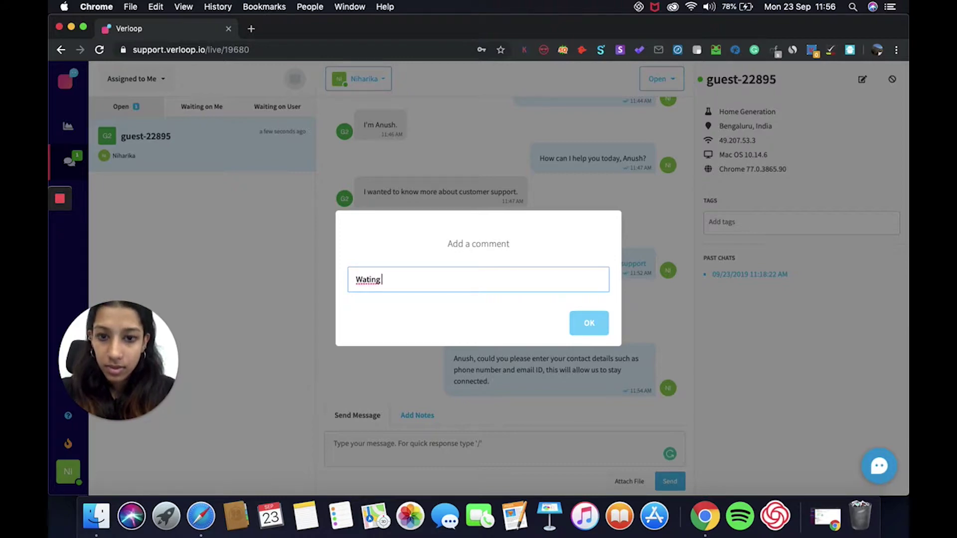
pyautogui.hotkey('ctrl', 'a')
pyautogui.write('Waiting for the required details.')
pyautogui.click(591, 325)
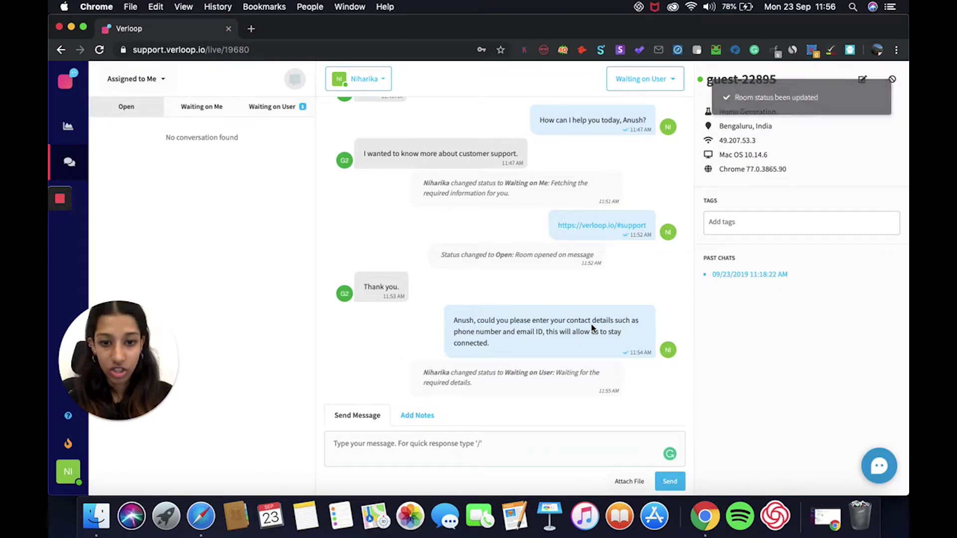
pyautogui.doubleClick(504, 255)
pyautogui.tripleClick(541, 373)
pyautogui.moveTo(502, 371); pyautogui.dragTo(553, 373)
pyautogui.click(551, 403)
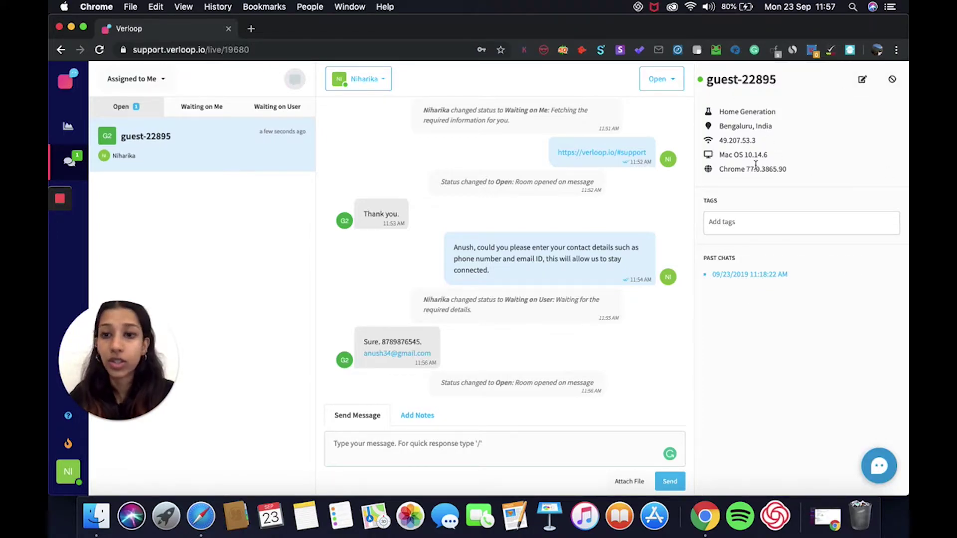
# Review the name, email, phone number and notes fields in the guest's user details, closing them without saving
pyautogui.click(861, 81)
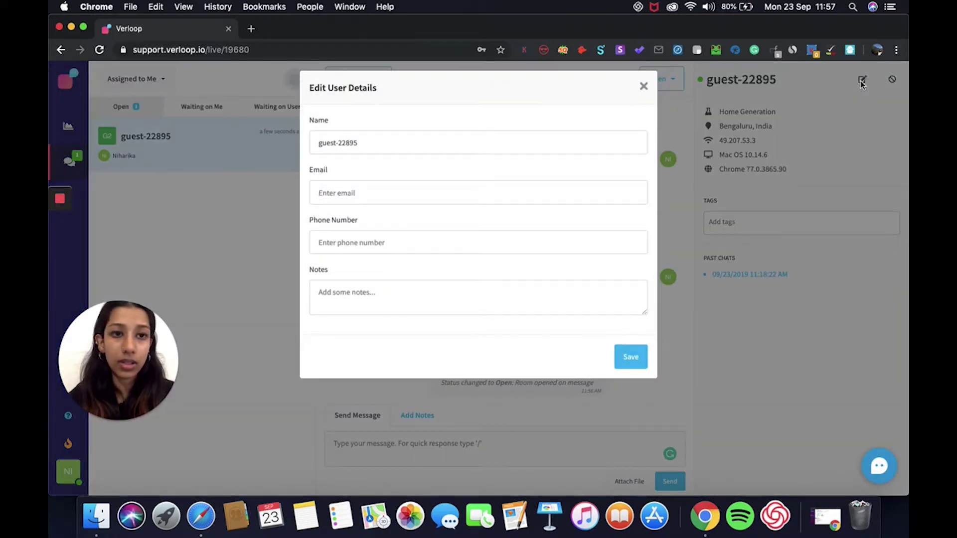
pyautogui.click(397, 150)
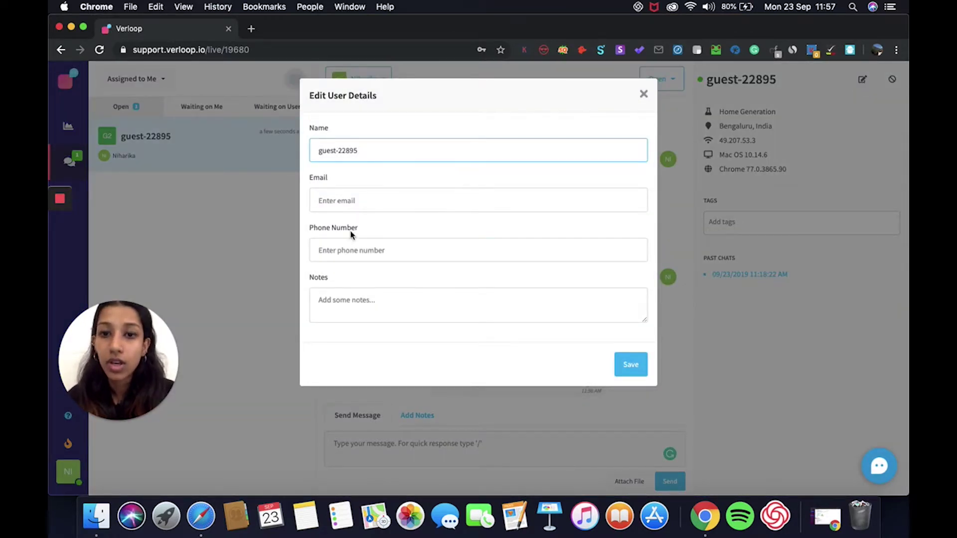
pyautogui.click(343, 298)
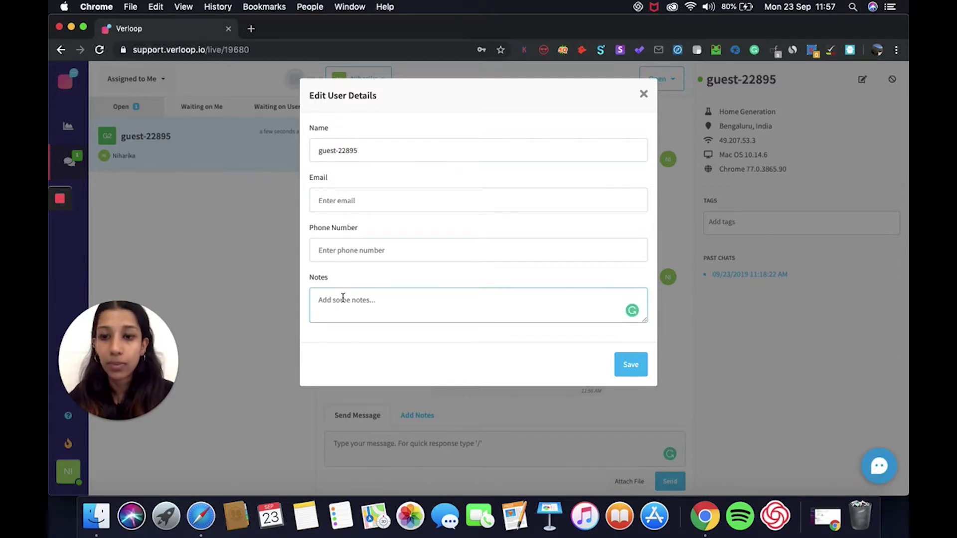
pyautogui.click(362, 200)
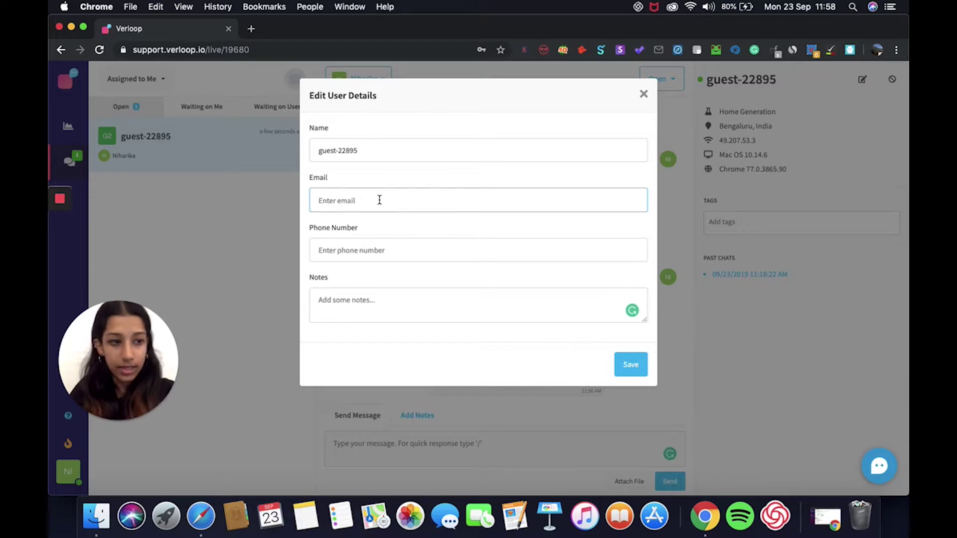
pyautogui.click(643, 94)
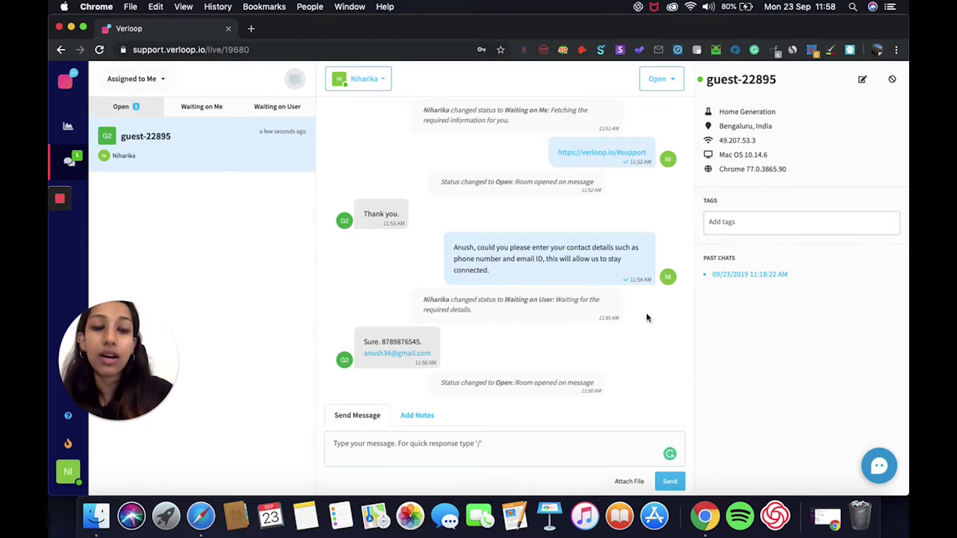
# Add the "testing tag" tag to the guest's conversation
pyautogui.click(766, 227)
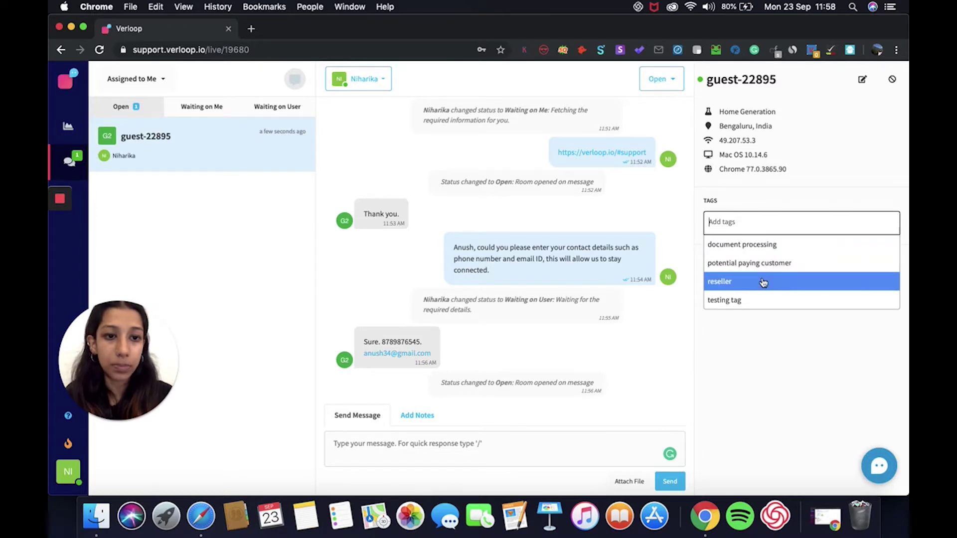
pyautogui.click(745, 300)
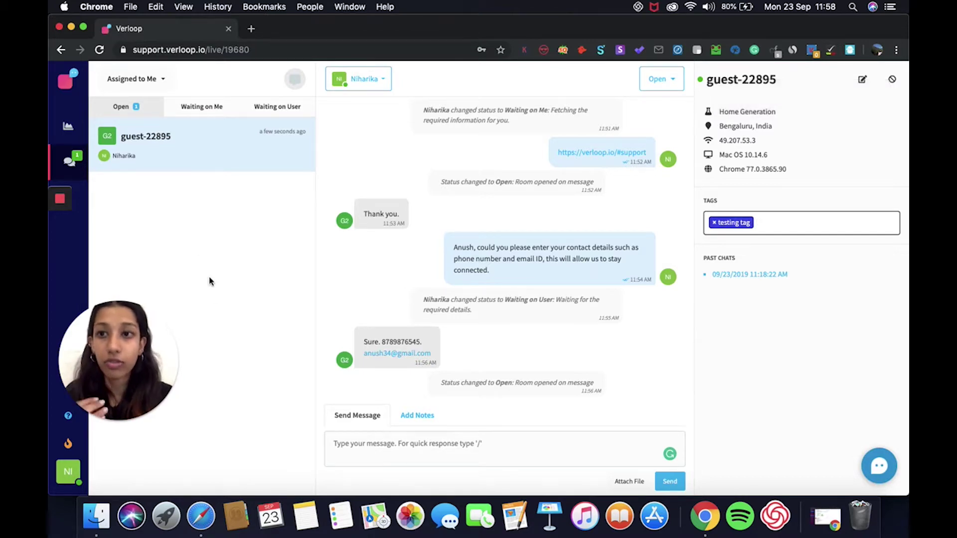
# Search all chats by the "testing tag" tag using Advanced Search, and return to the chats assigned to me
pyautogui.click(159, 80)
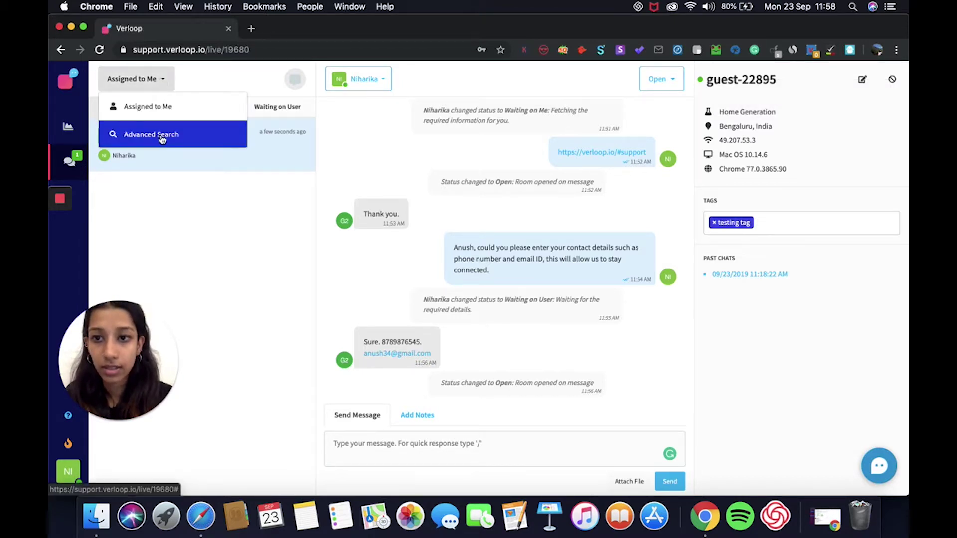
pyautogui.click(160, 134)
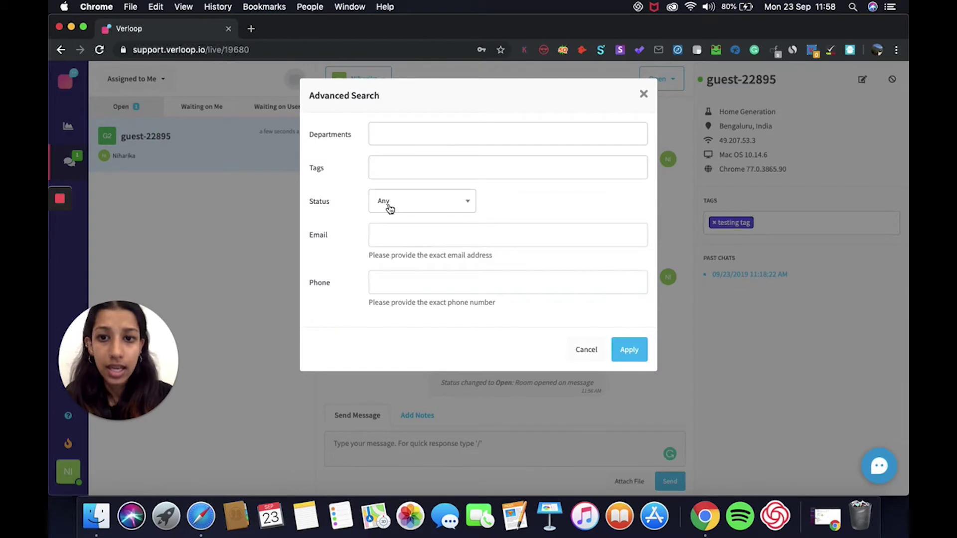
pyautogui.click(406, 163)
pyautogui.write('tes')
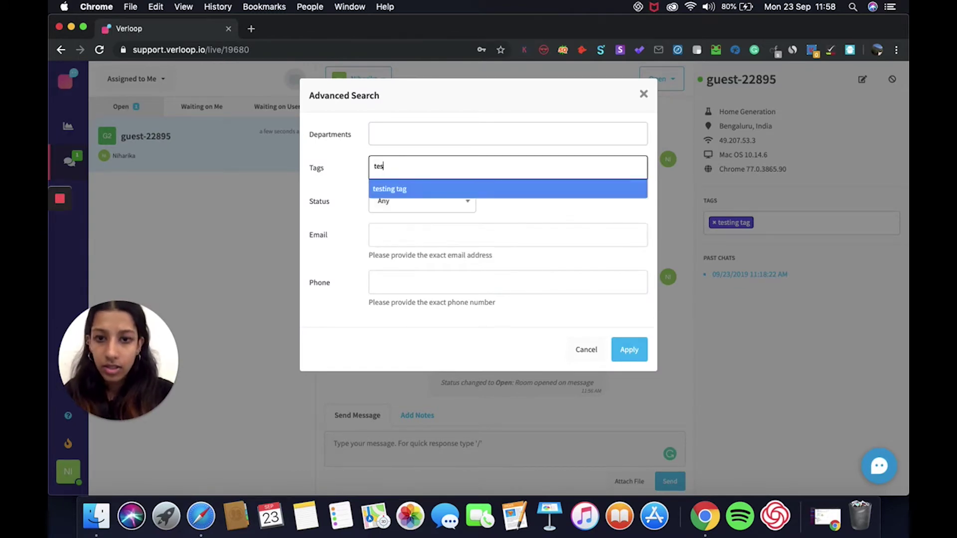
pyautogui.click(441, 190)
pyautogui.click(623, 345)
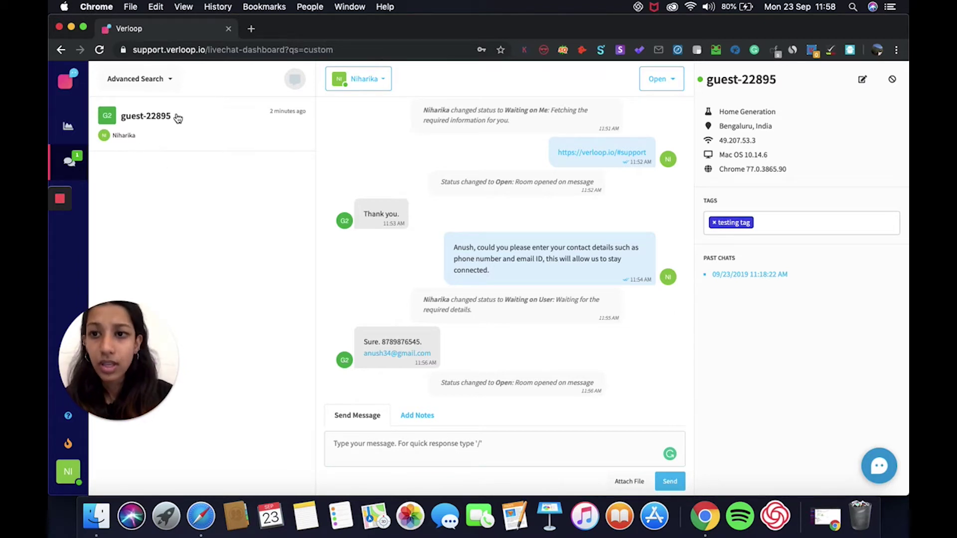
pyautogui.click(162, 88)
pyautogui.click(131, 103)
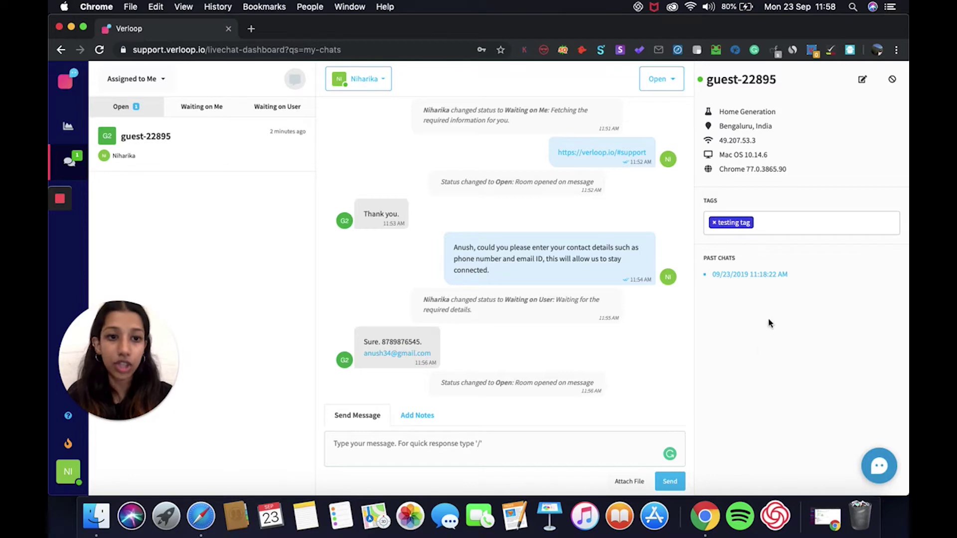
# Replace the guest's placeholder name with the customer's first name in the user details and save
pyautogui.click(863, 81)
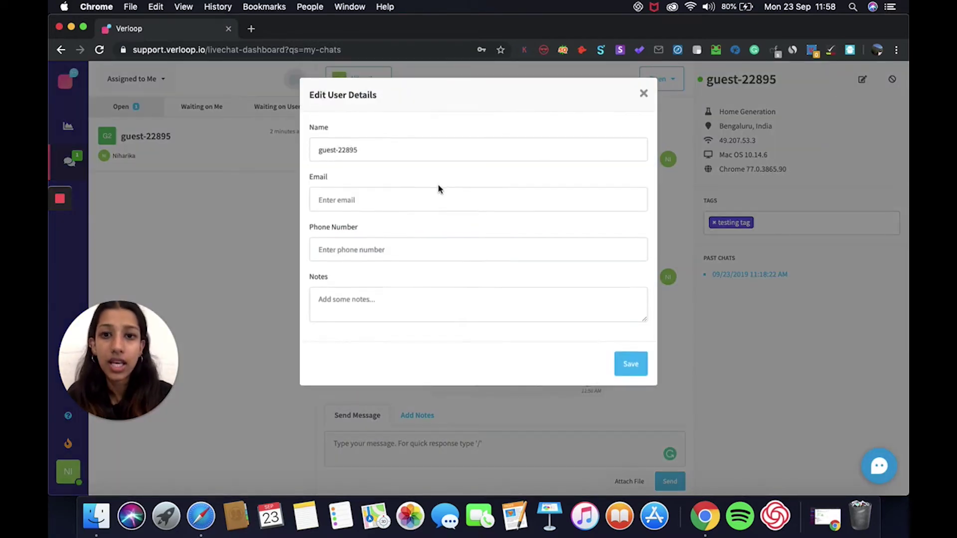
pyautogui.tripleClick(378, 150)
pyautogui.write('Anush')
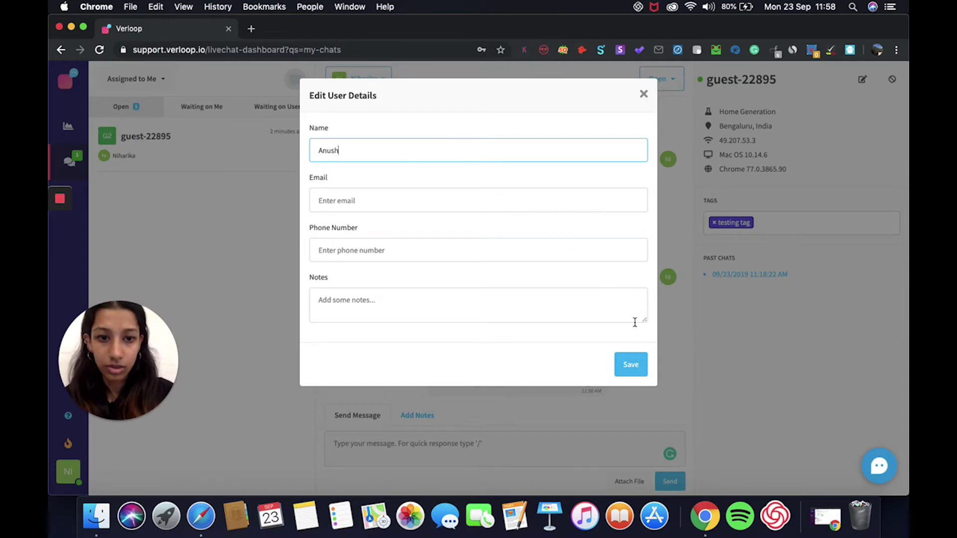
pyautogui.click(630, 364)
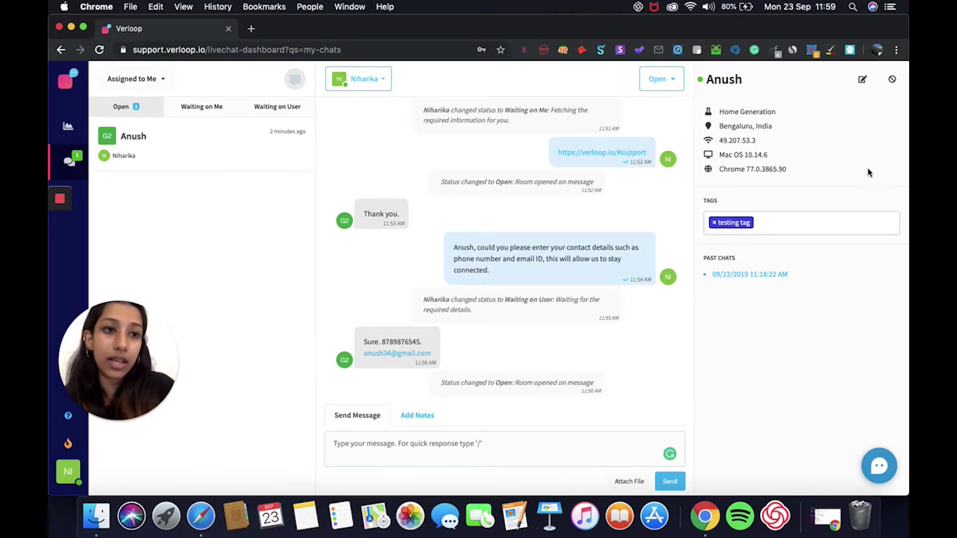
# Bring up the ban confirmation for the guest and cancel it without banning
pyautogui.click(892, 80)
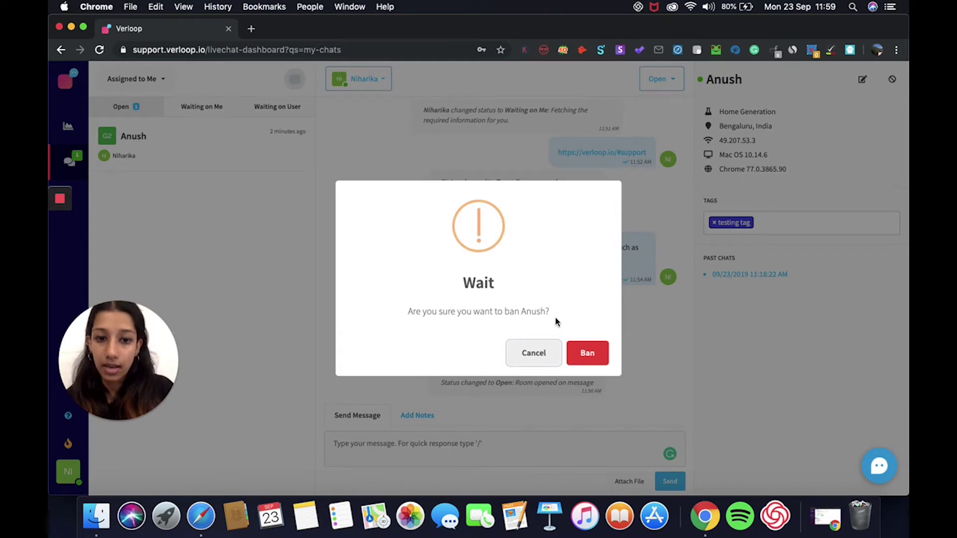
pyautogui.click(532, 356)
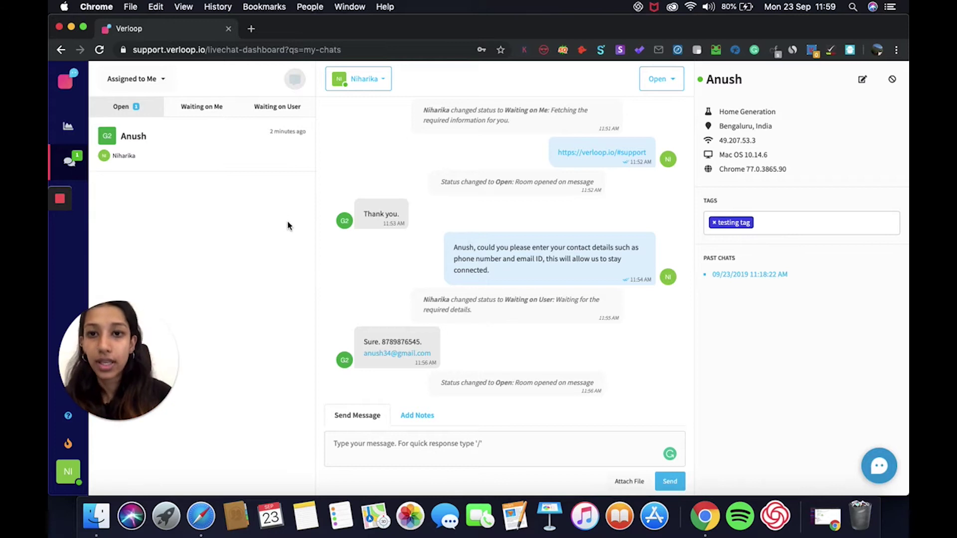
# View the queue of waiting chats and return to the chats assigned to me
pyautogui.click(299, 85)
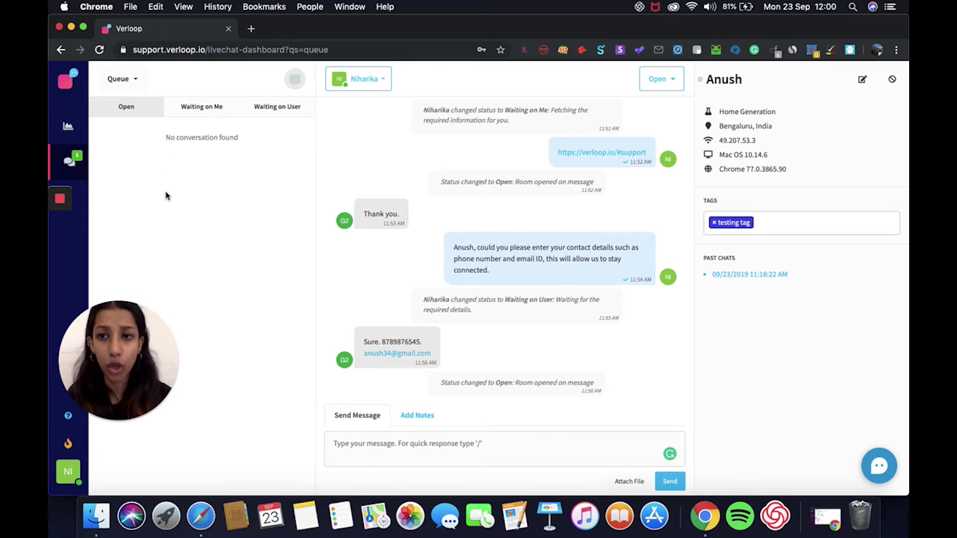
pyautogui.click(134, 82)
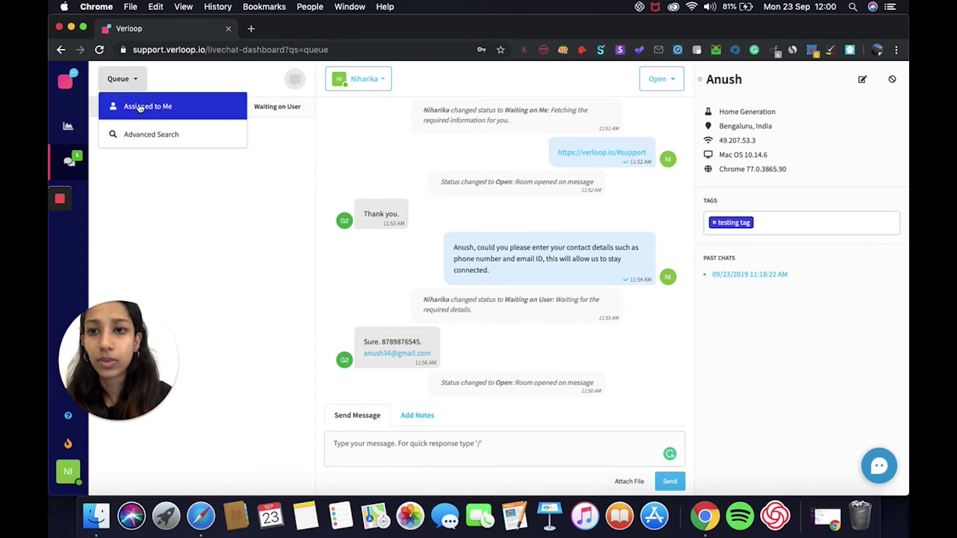
pyautogui.click(140, 108)
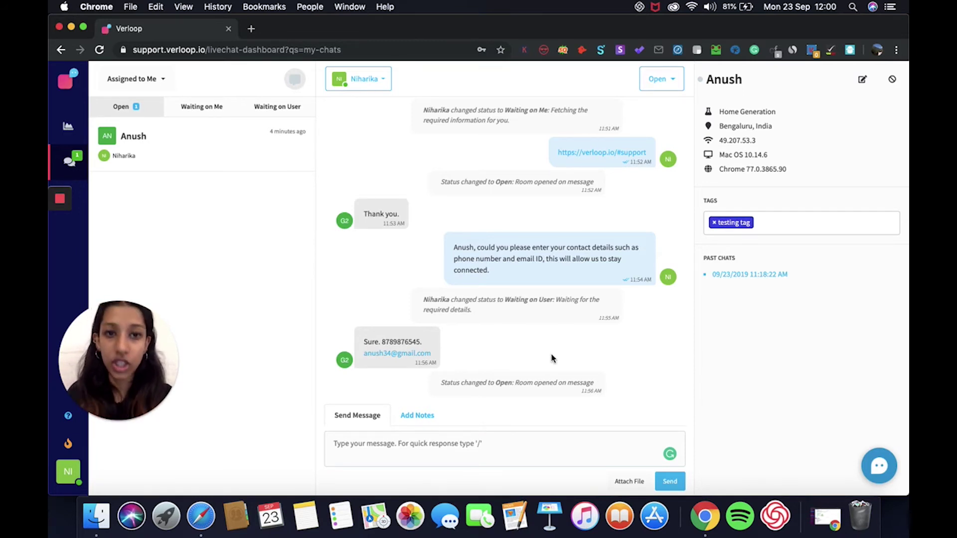
# Change the conversation's status to Closed with the comment "Thank you for chatting. See you soon :)" and check the status entries
pyautogui.click(670, 80)
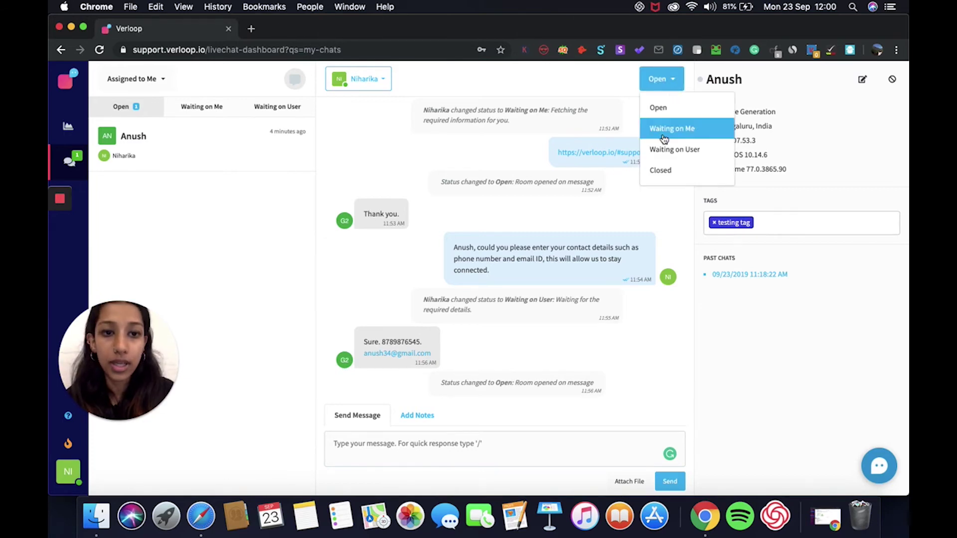
pyautogui.click(658, 171)
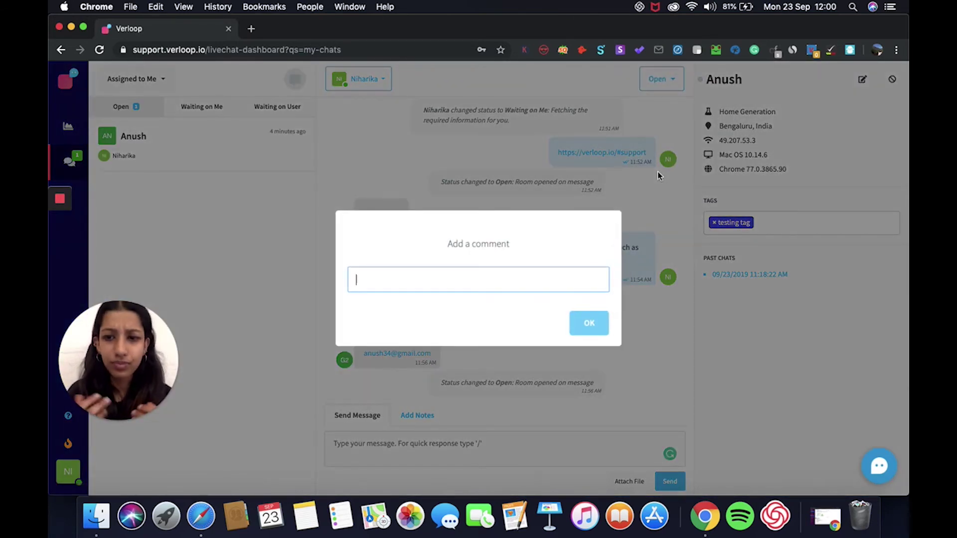
pyautogui.write('Thank yo')
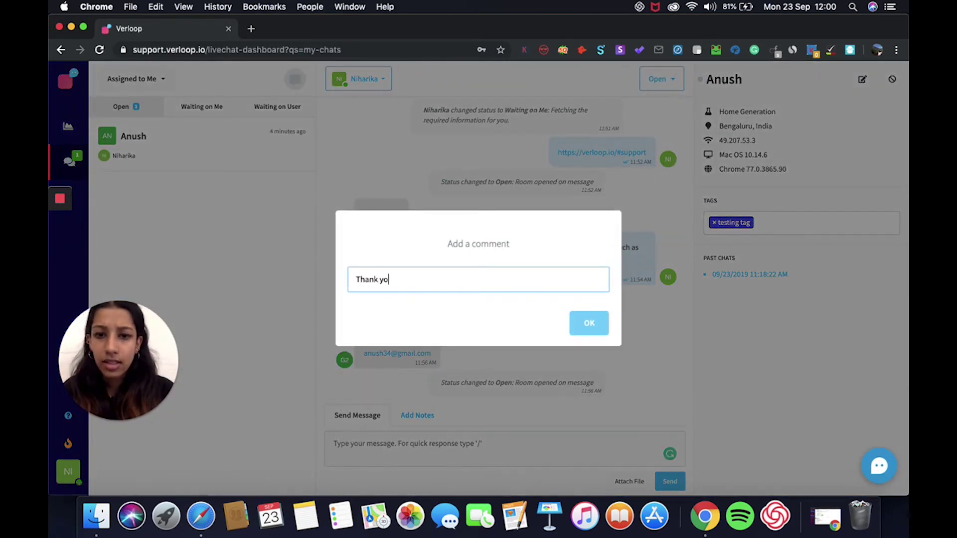
pyautogui.write('u for chattin')
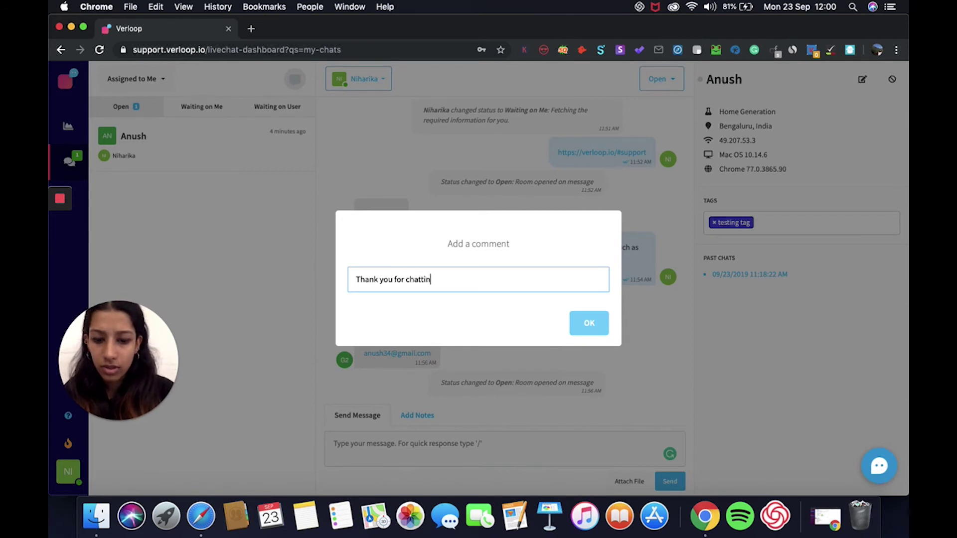
pyautogui.write('g. S')
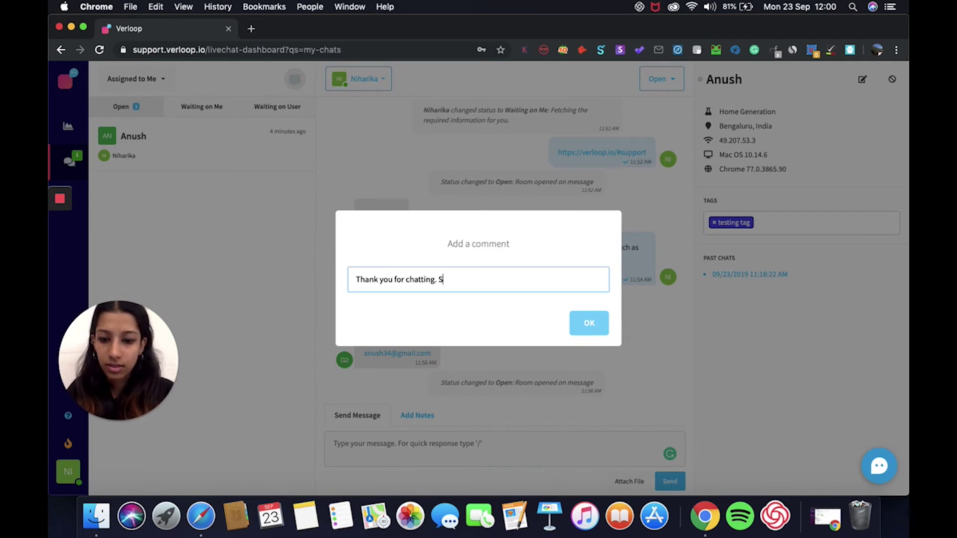
pyautogui.write('ee you s')
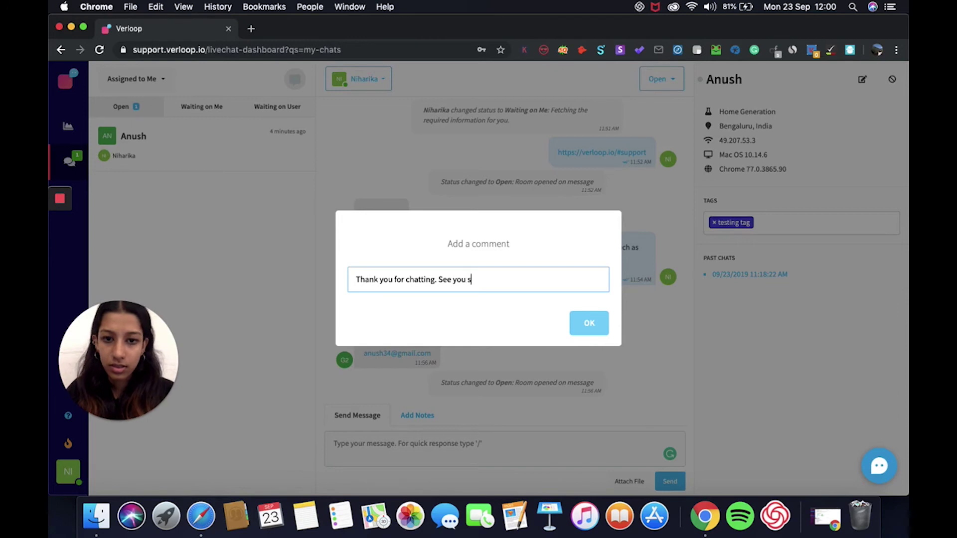
pyautogui.write('oon :)')
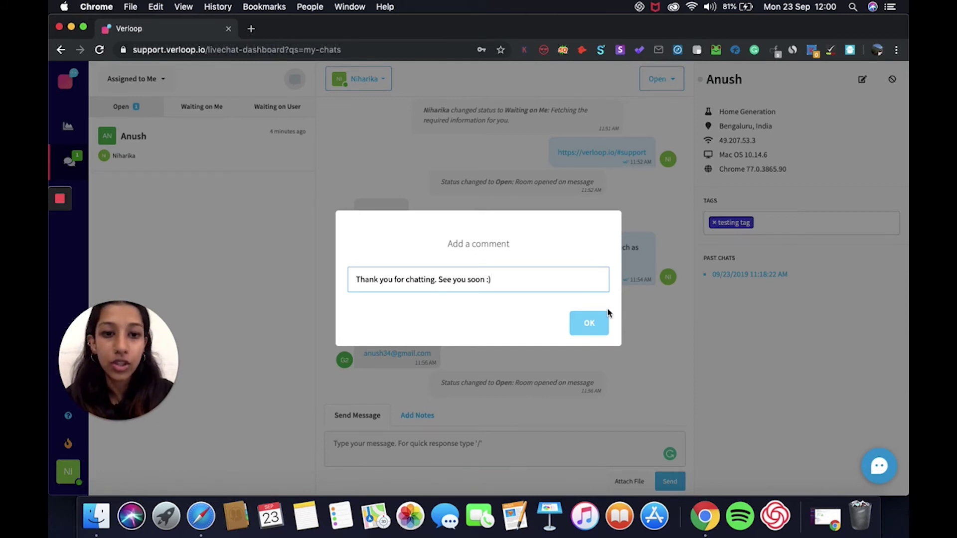
pyautogui.click(596, 321)
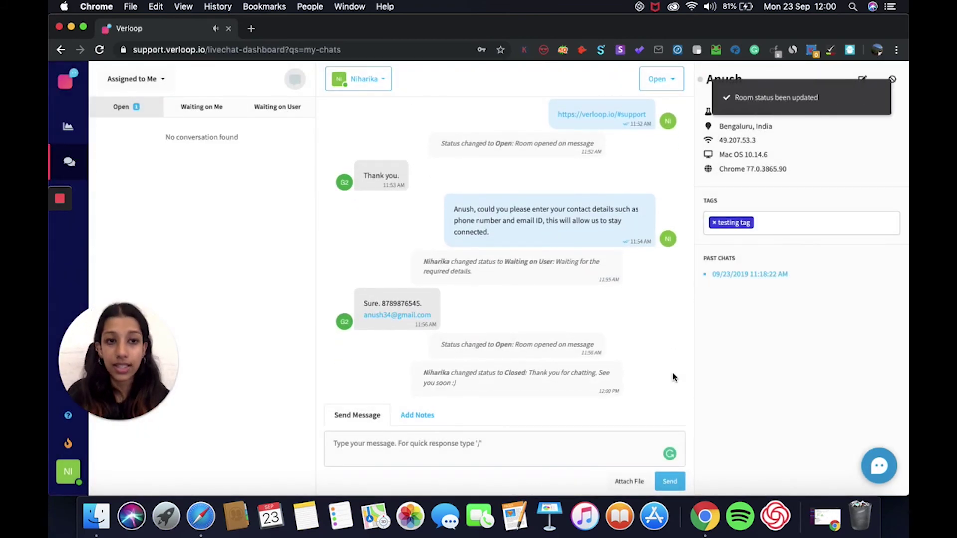
pyautogui.doubleClick(501, 345)
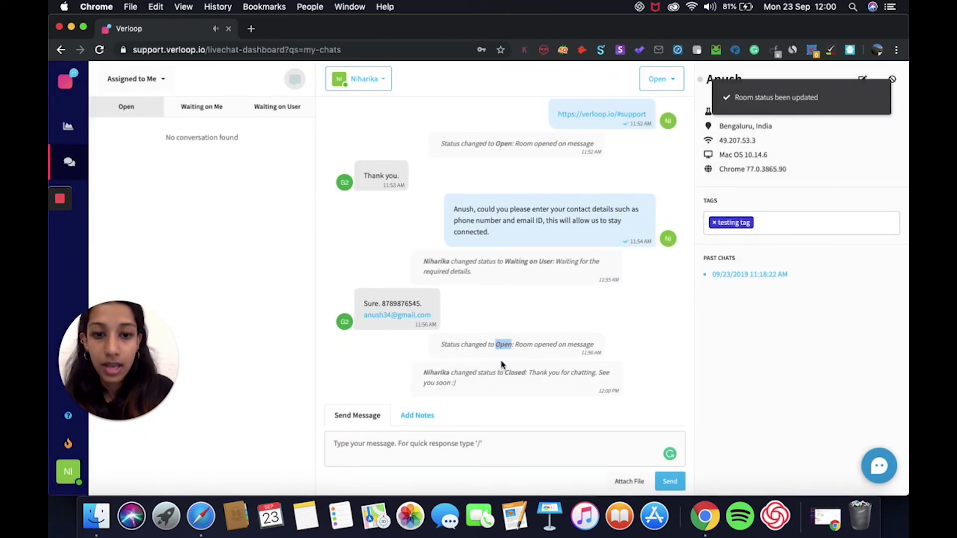
pyautogui.doubleClick(513, 374)
pyautogui.click(581, 402)
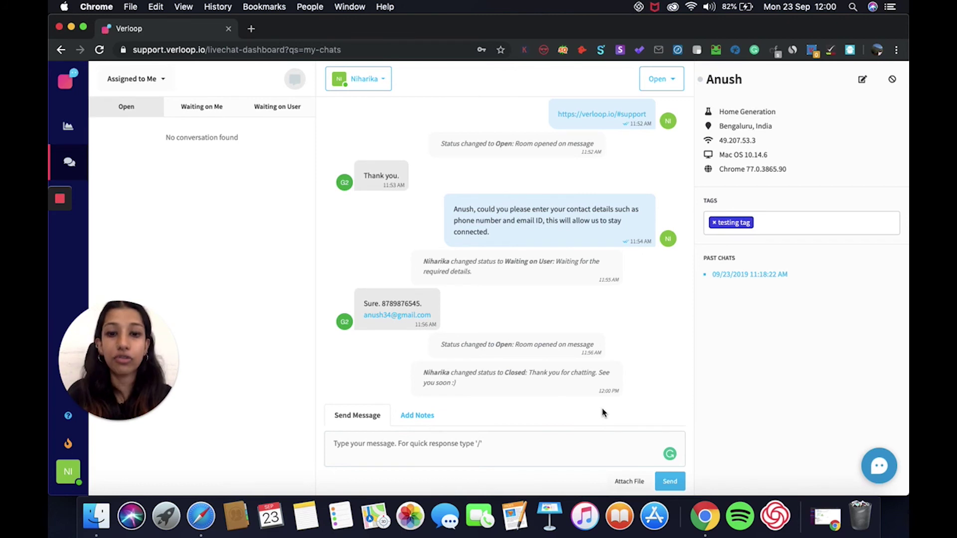